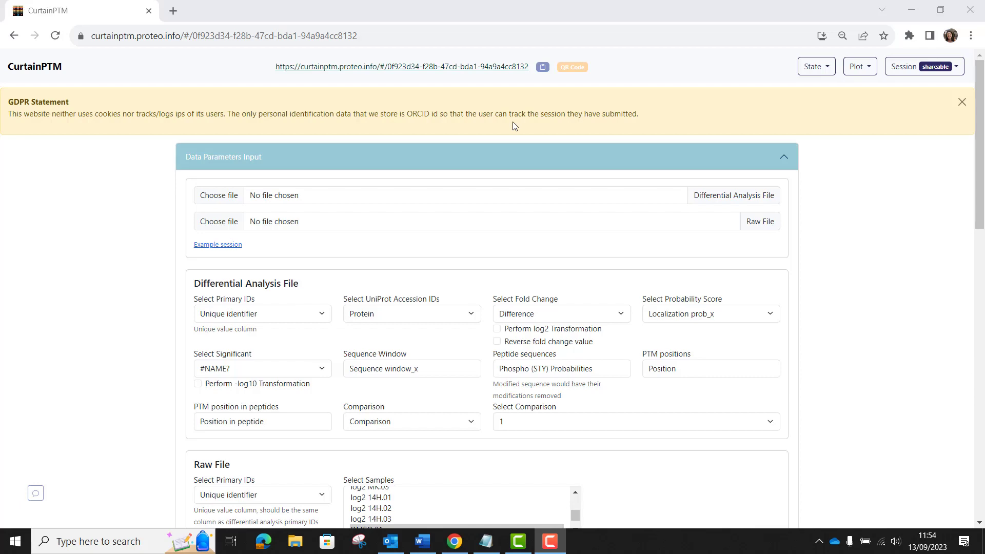
Search for the protein STX12 to highlight it on the volcano plot
{"action": "scroll", "coordinate": [514, 205], "scroll_direction": "down", "scroll_amount": 6}
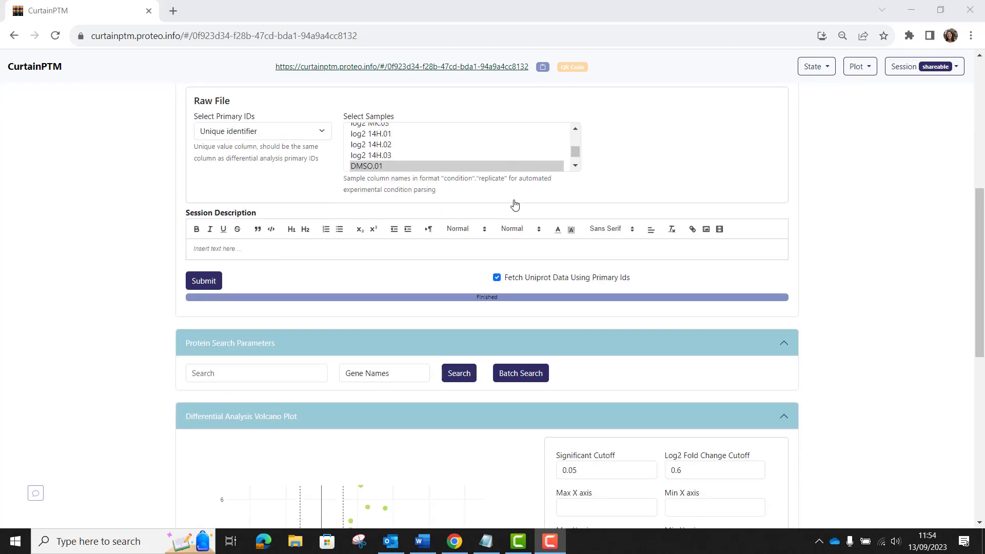
{"action": "scroll", "coordinate": [514, 204], "scroll_direction": "down", "scroll_amount": 4}
{"action": "scroll", "coordinate": [471, 274], "scroll_direction": "down", "scroll_amount": 1}
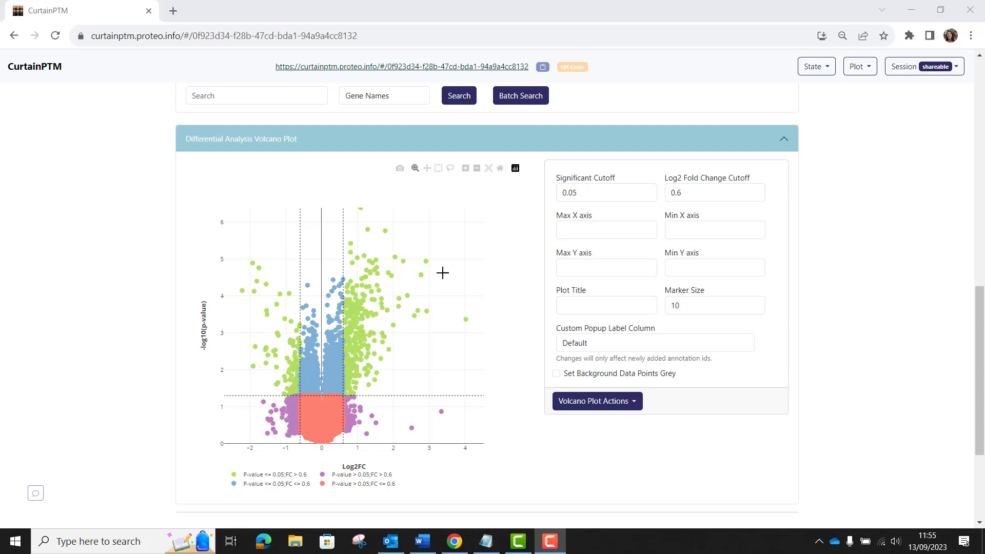
{"action": "scroll", "coordinate": [410, 276], "scroll_direction": "up", "scroll_amount": 1}
{"action": "left_click", "coordinate": [294, 164]}
{"action": "left_click", "coordinate": [294, 164]}
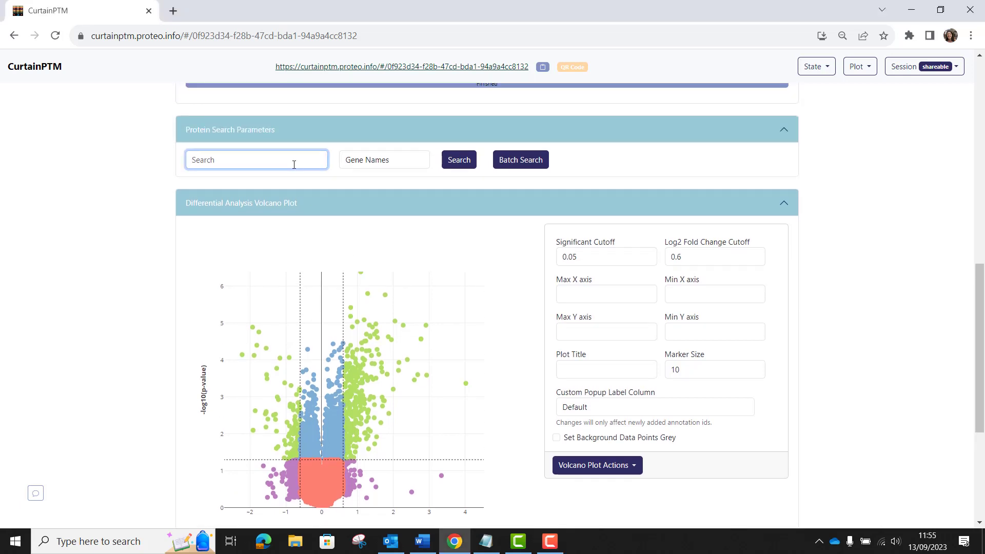
{"action": "type", "text": "stx12"}
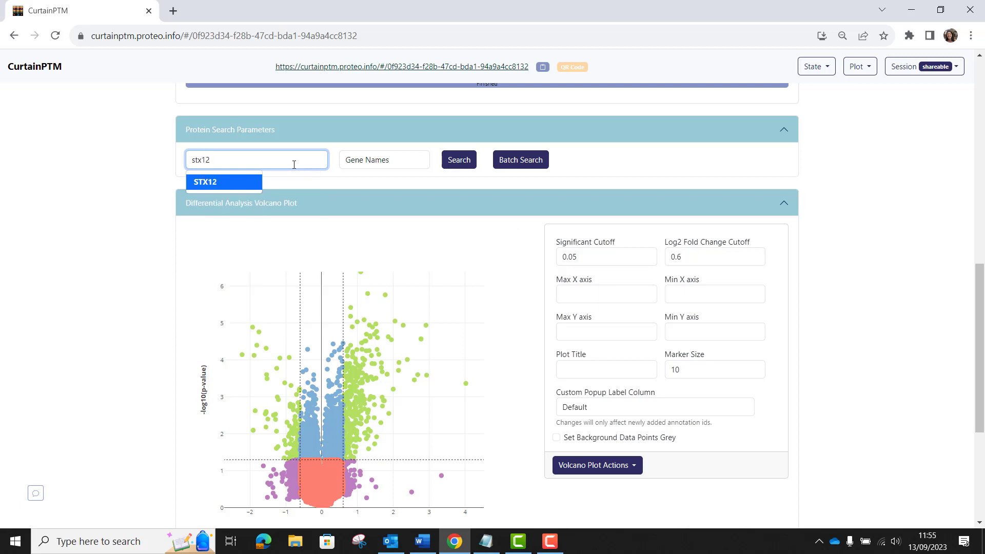
{"action": "left_click", "coordinate": [223, 181]}
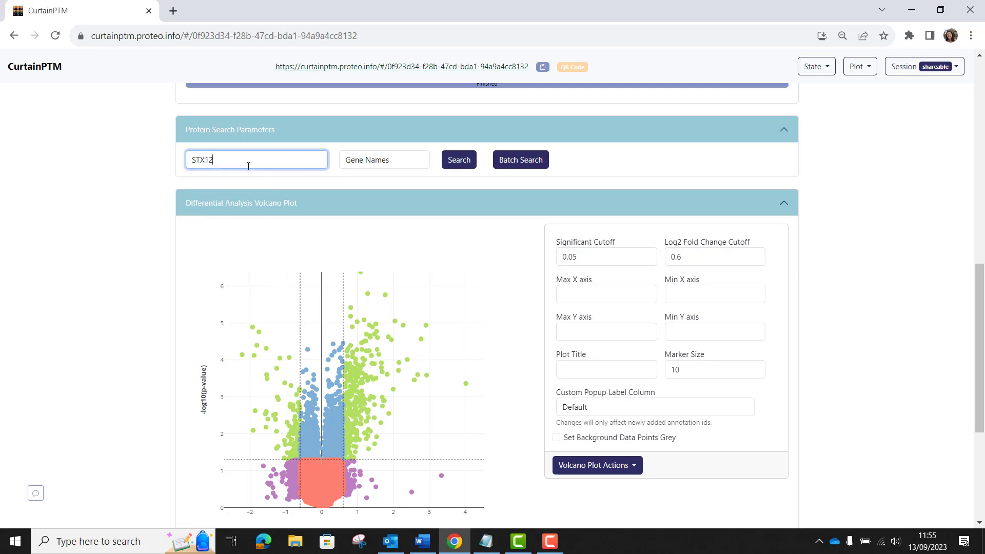
{"action": "left_click", "coordinate": [450, 160]}
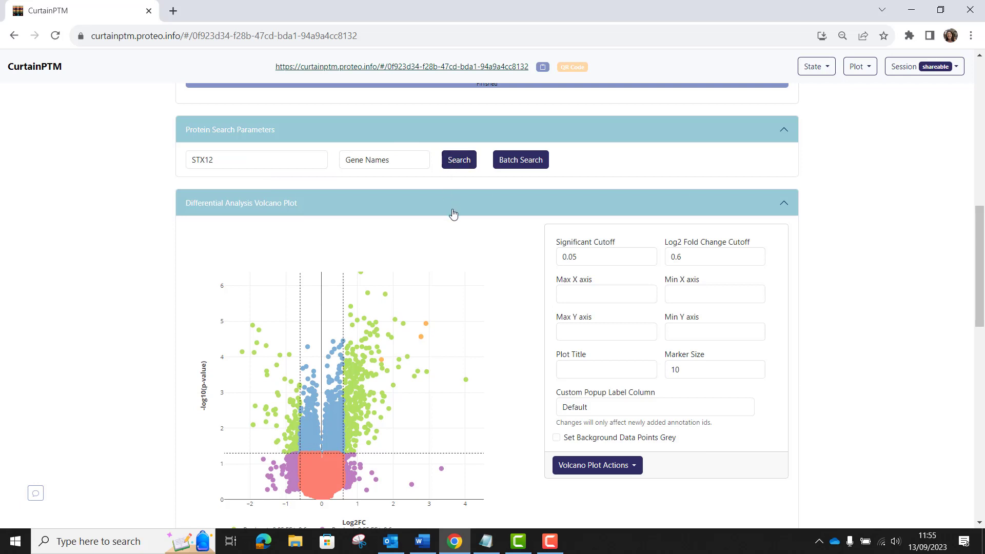
Show the bar charts for STX12's S139 site (UID10091) in the raw data table
{"action": "scroll", "coordinate": [477, 245], "scroll_direction": "down", "scroll_amount": 1}
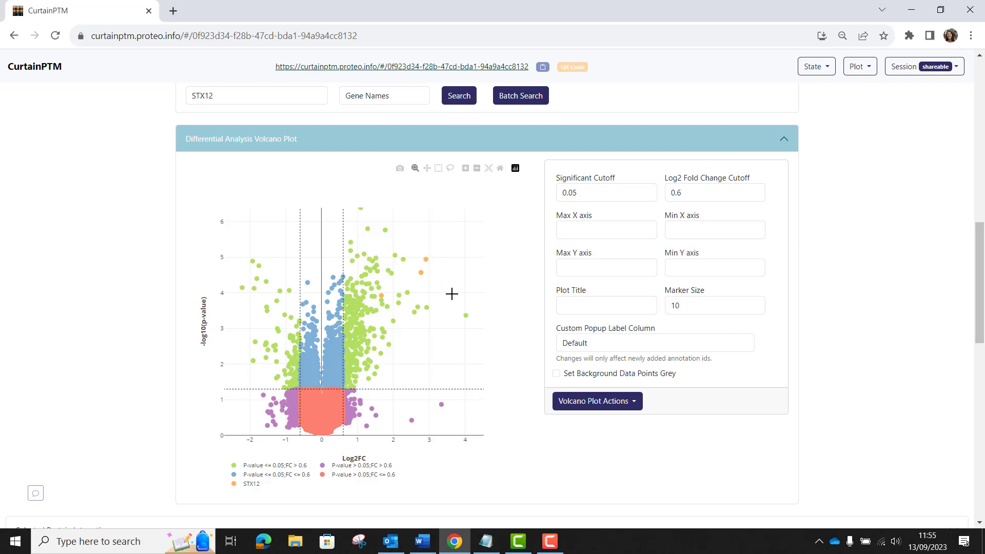
{"action": "scroll", "coordinate": [451, 293], "scroll_direction": "down", "scroll_amount": 5}
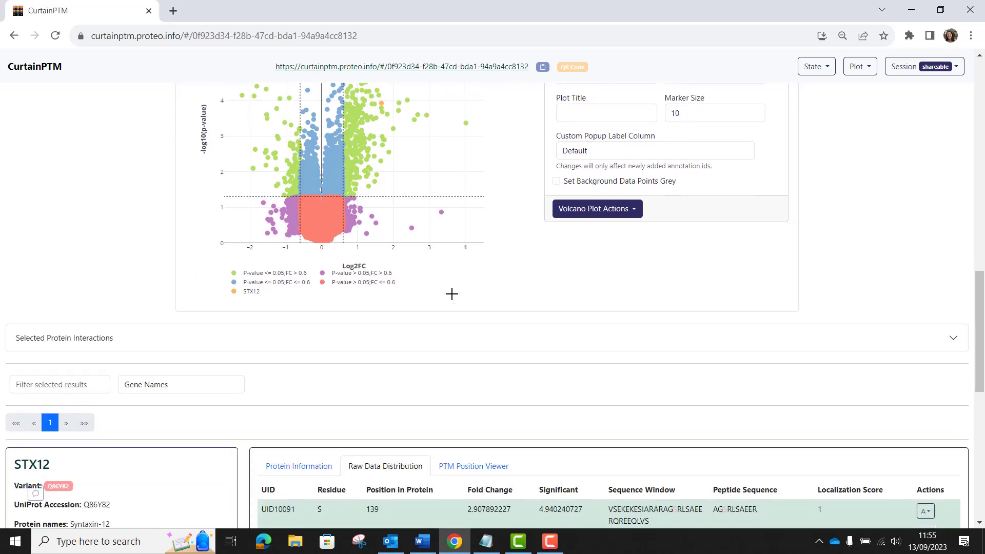
{"action": "scroll", "coordinate": [454, 298], "scroll_direction": "down", "scroll_amount": 4}
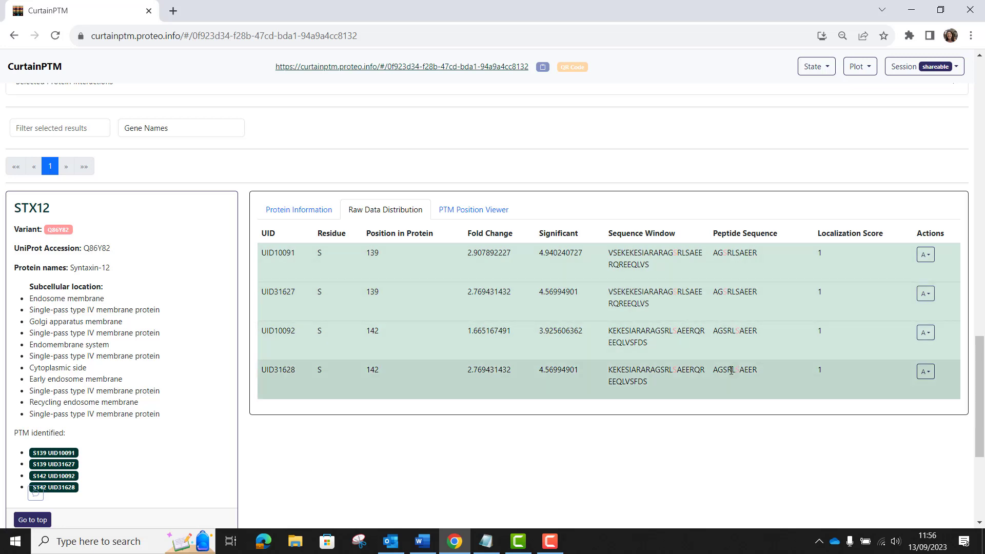
{"action": "scroll", "coordinate": [731, 371], "scroll_direction": "down", "scroll_amount": 1}
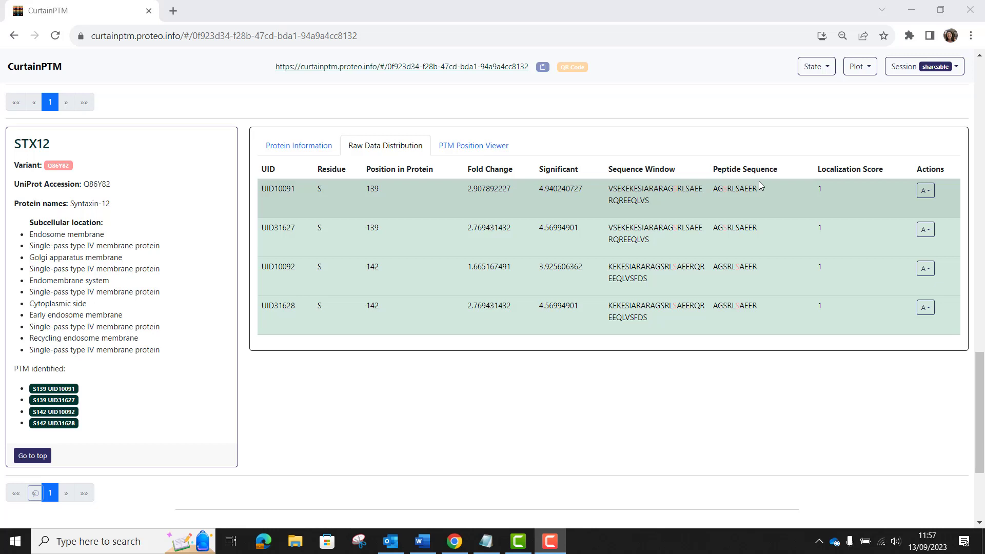
{"action": "left_click", "coordinate": [928, 193]}
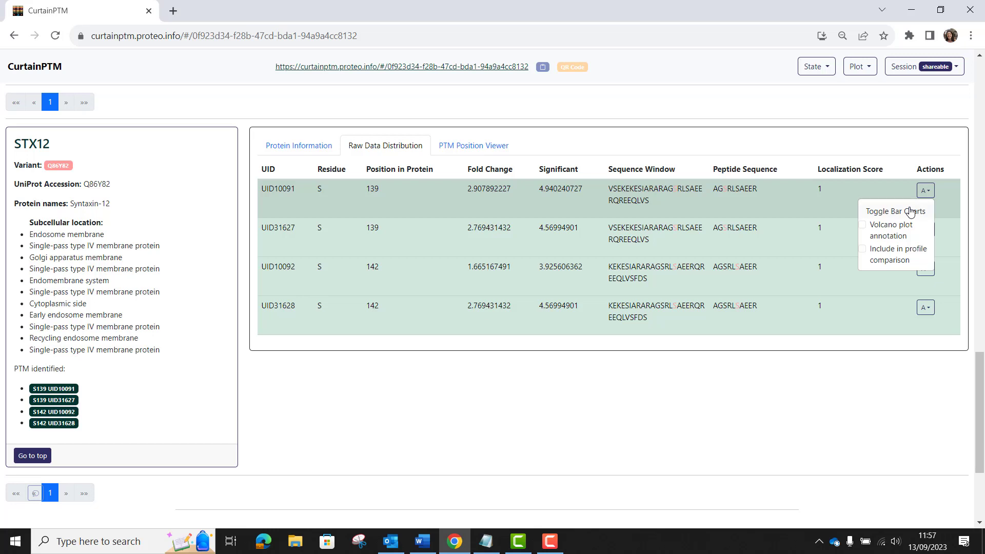
{"action": "left_click", "coordinate": [910, 212]}
Examine the S139 bar and violin charts, then toggle the bar charts off
{"action": "scroll", "coordinate": [686, 242], "scroll_direction": "down", "scroll_amount": 3}
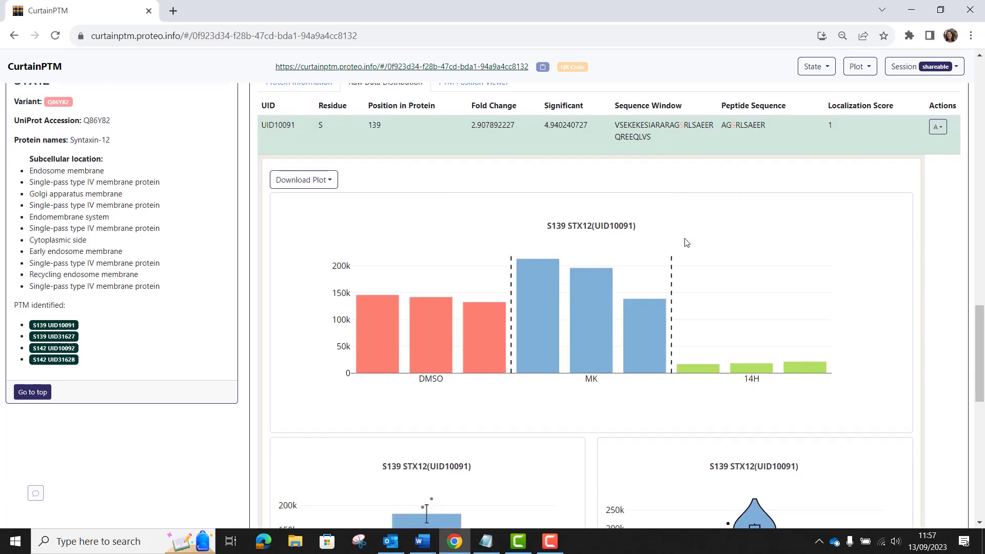
{"action": "scroll", "coordinate": [686, 240], "scroll_direction": "down", "scroll_amount": 1}
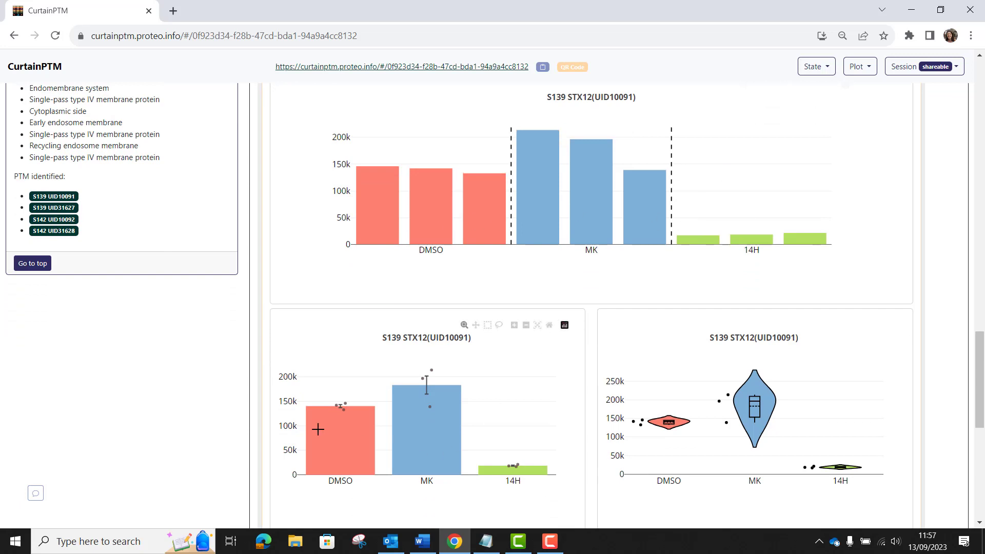
{"action": "mouse_move", "coordinate": [684, 415]}
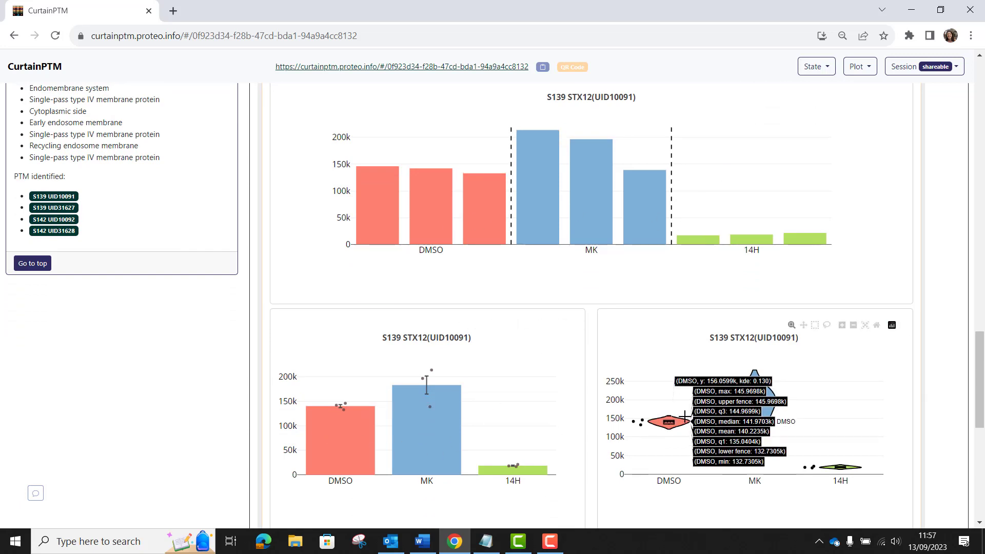
{"action": "scroll", "coordinate": [685, 415], "scroll_direction": "up", "scroll_amount": 2}
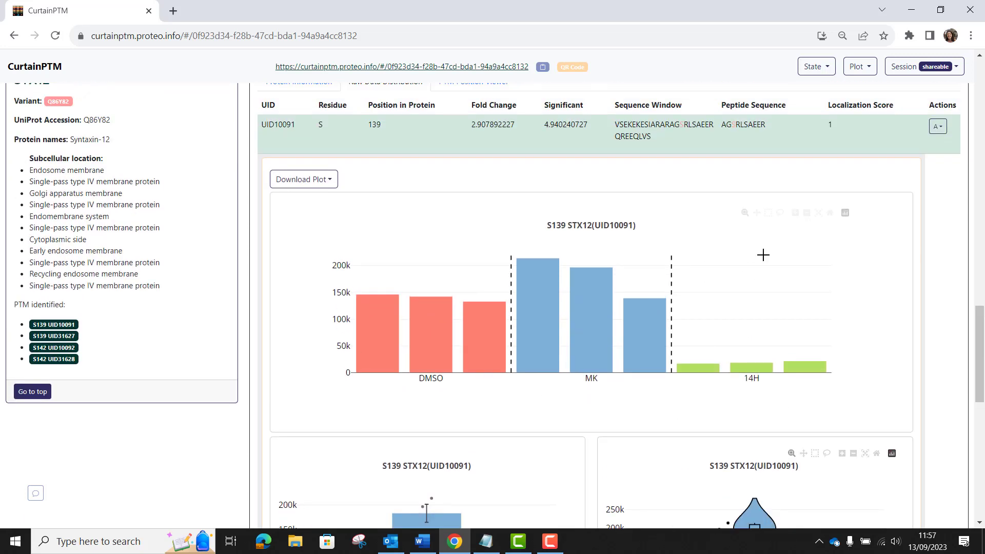
{"action": "left_click", "coordinate": [939, 128]}
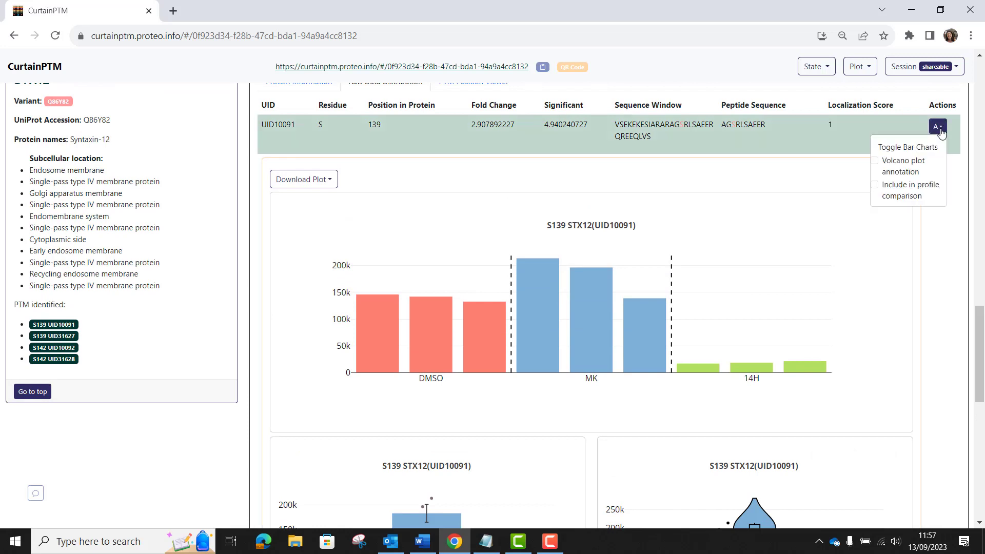
{"action": "left_click", "coordinate": [926, 148]}
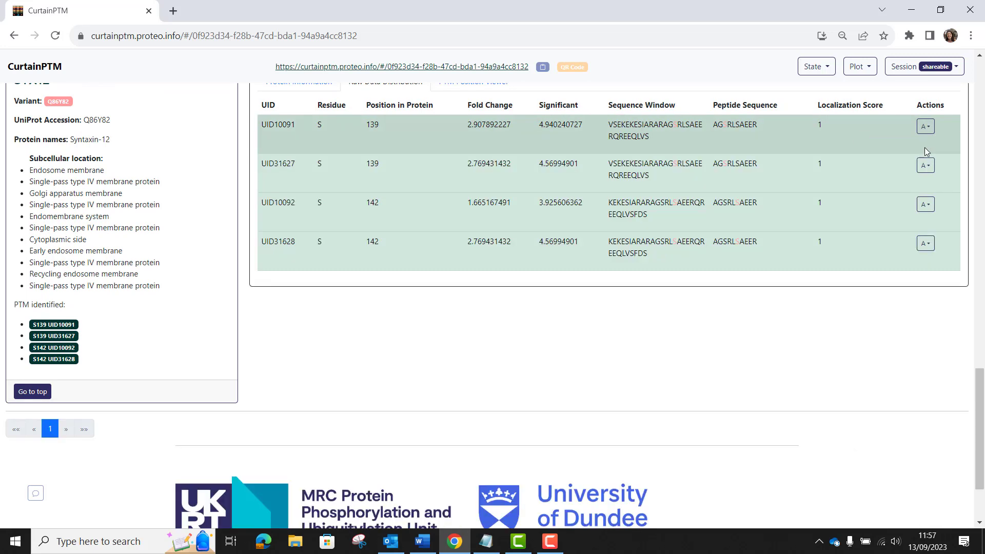
Open the PTM Position Viewer and redraw the plot with the PhosphoSite Plus (Phosphorylation) database added
{"action": "scroll", "coordinate": [757, 220], "scroll_direction": "up", "scroll_amount": 1}
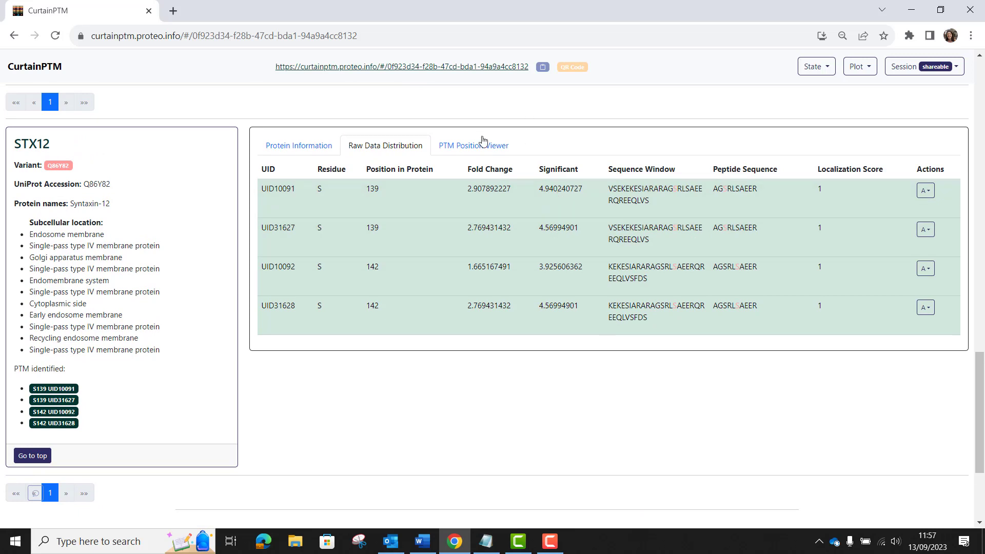
{"action": "left_click", "coordinate": [469, 148]}
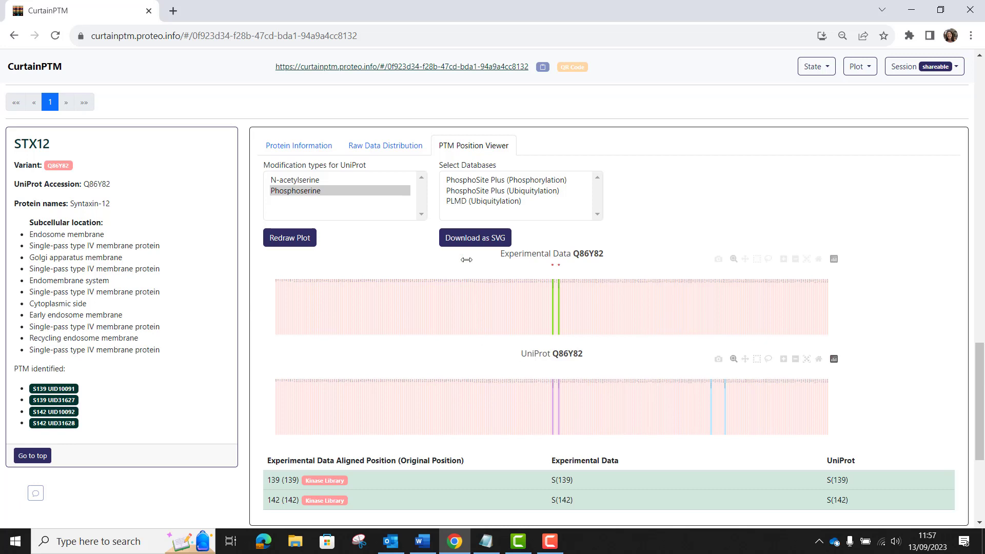
{"action": "left_click", "coordinate": [489, 181]}
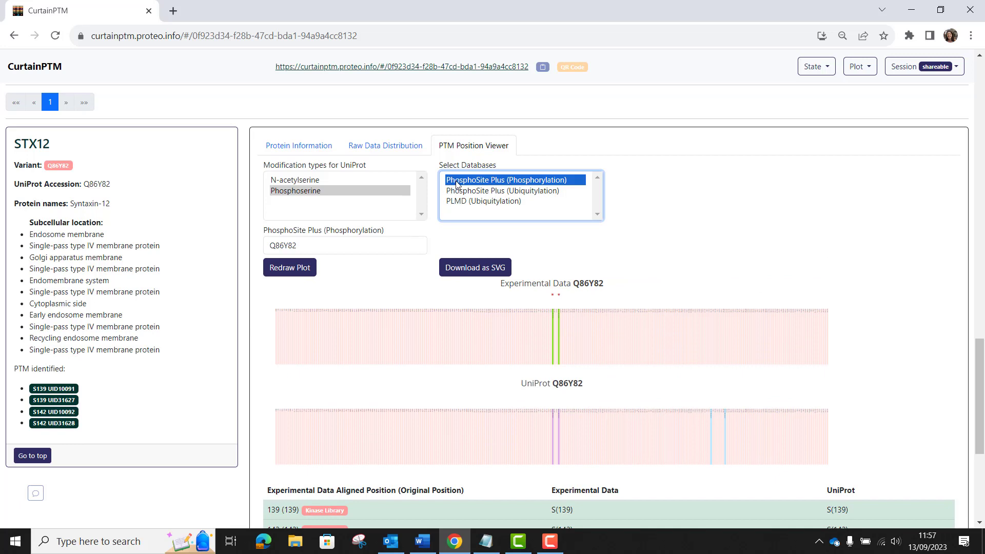
{"action": "left_click", "coordinate": [298, 273]}
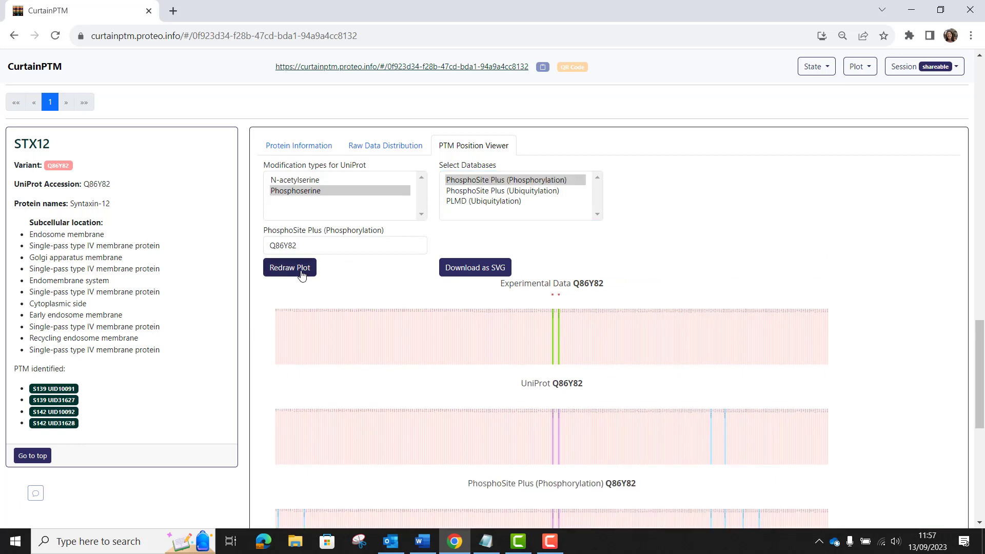
Zoom into the PTM position tracks around the modified serines and a later region, resetting the axes each time
{"action": "scroll", "coordinate": [641, 240], "scroll_direction": "down", "scroll_amount": 1}
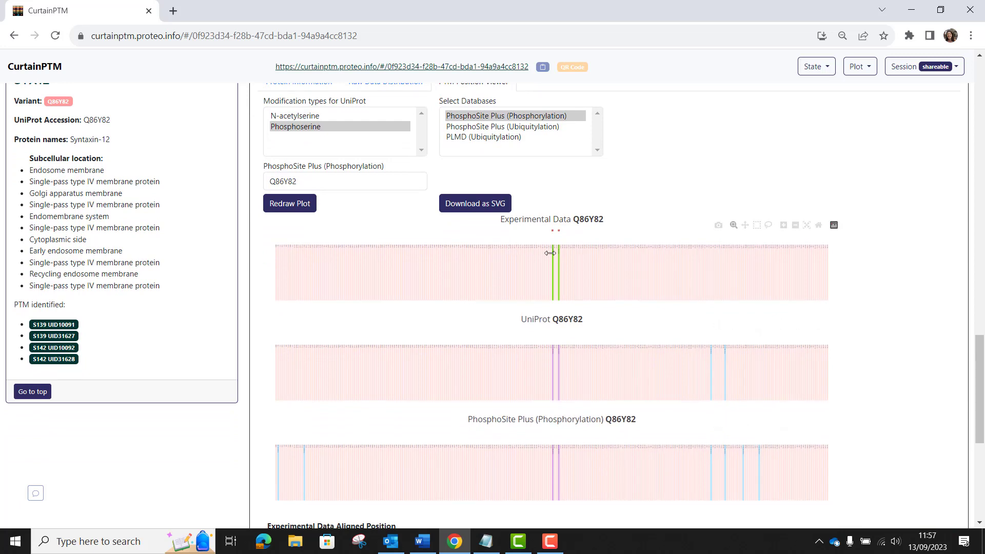
{"action": "left_click_drag", "start_coordinate": [514, 254], "coordinate": [602, 257]}
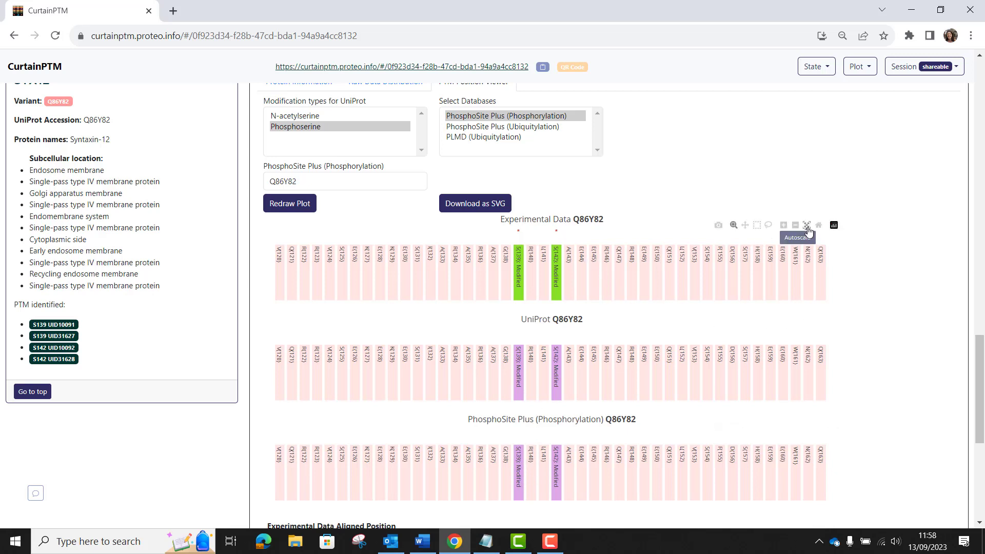
{"action": "left_click", "coordinate": [808, 226]}
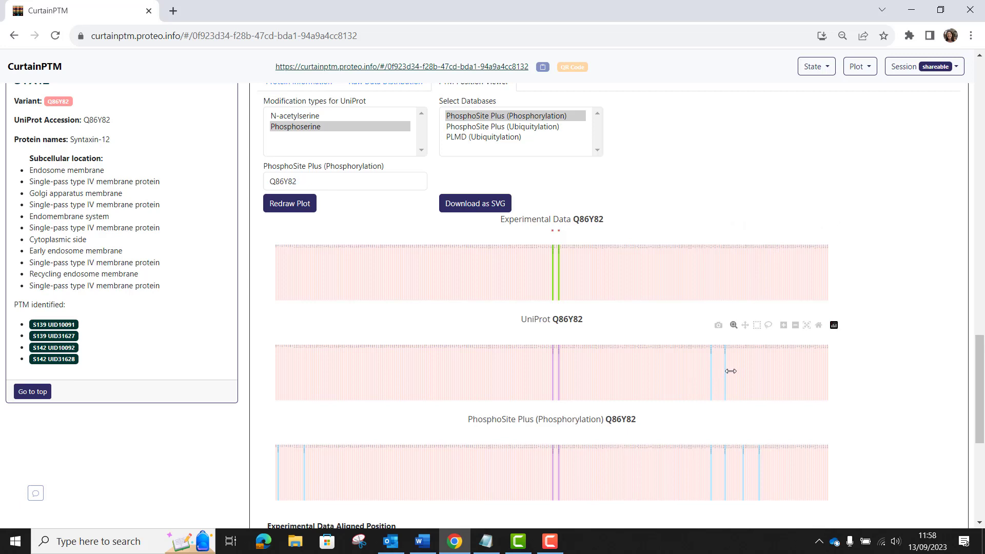
{"action": "left_click_drag", "start_coordinate": [703, 374], "coordinate": [749, 378]}
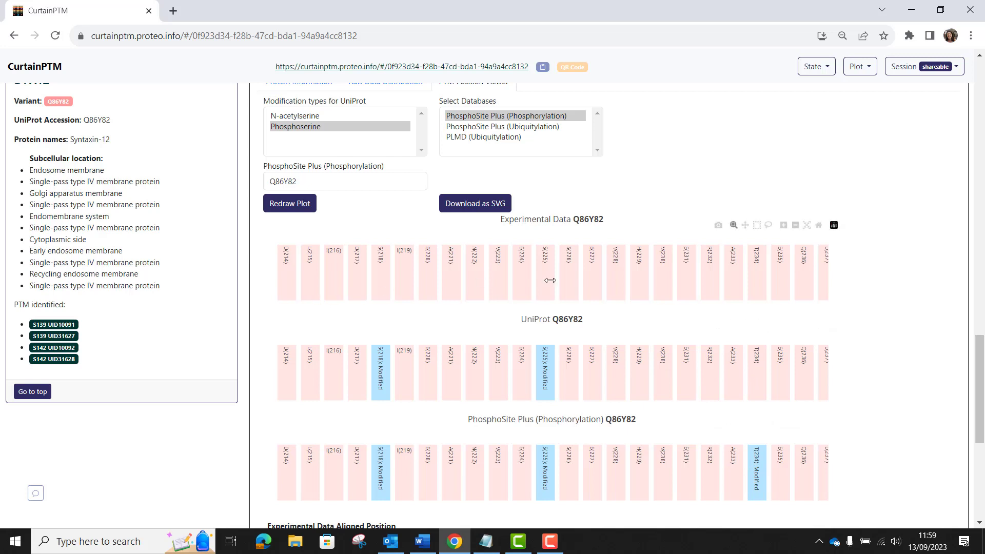
{"action": "left_click", "coordinate": [806, 229]}
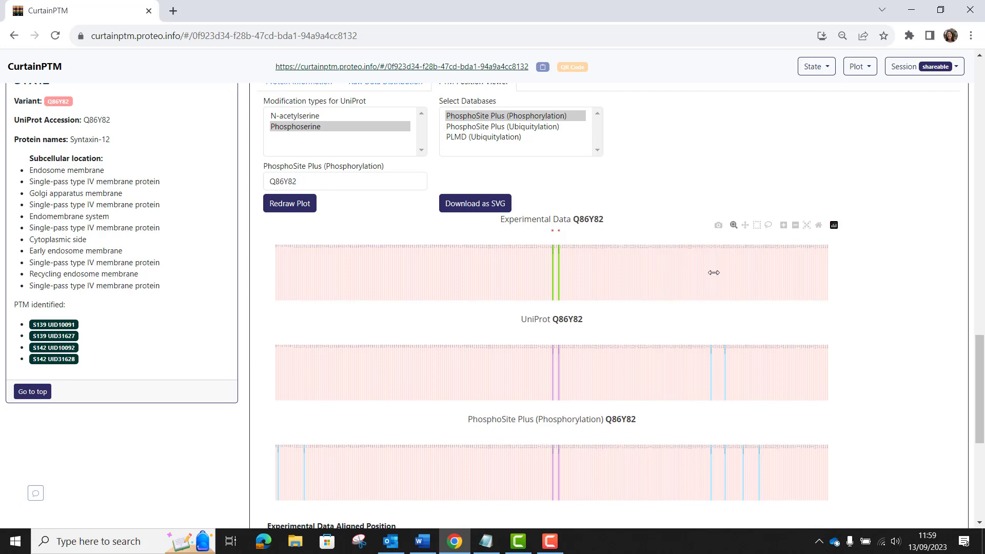
Open the Kinase Library predictions for position 139 and close them
{"action": "scroll", "coordinate": [687, 287], "scroll_direction": "down", "scroll_amount": 3}
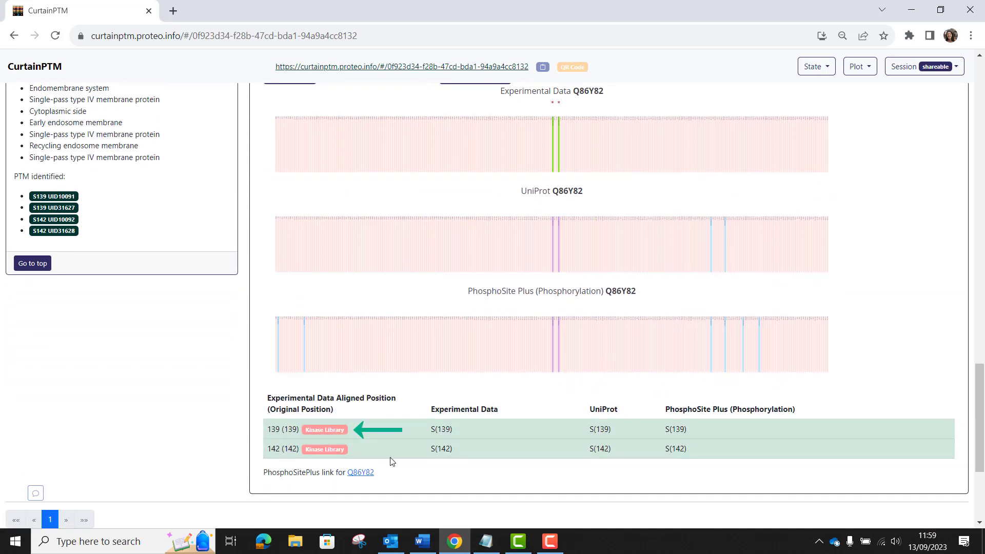
{"action": "left_click", "coordinate": [330, 428]}
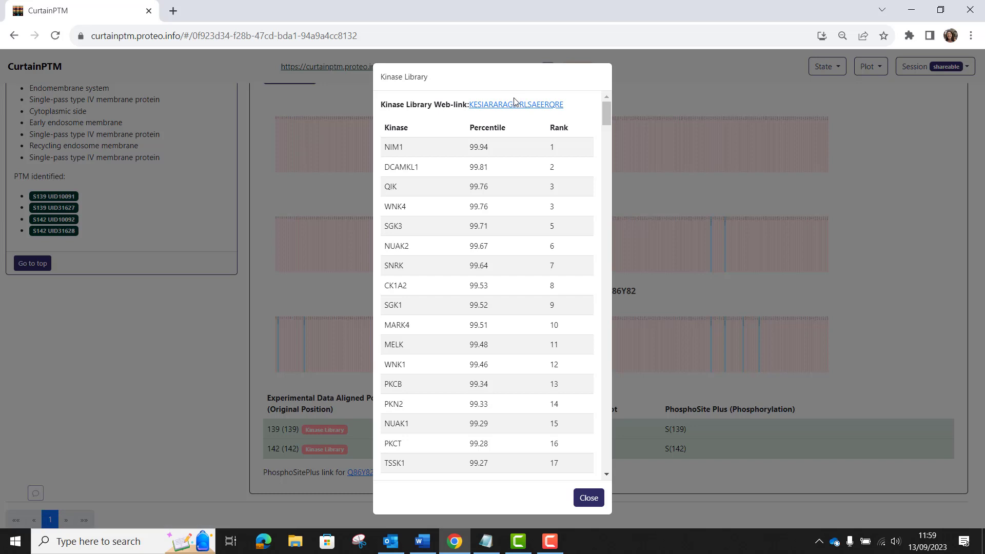
{"action": "left_click", "coordinate": [595, 496]}
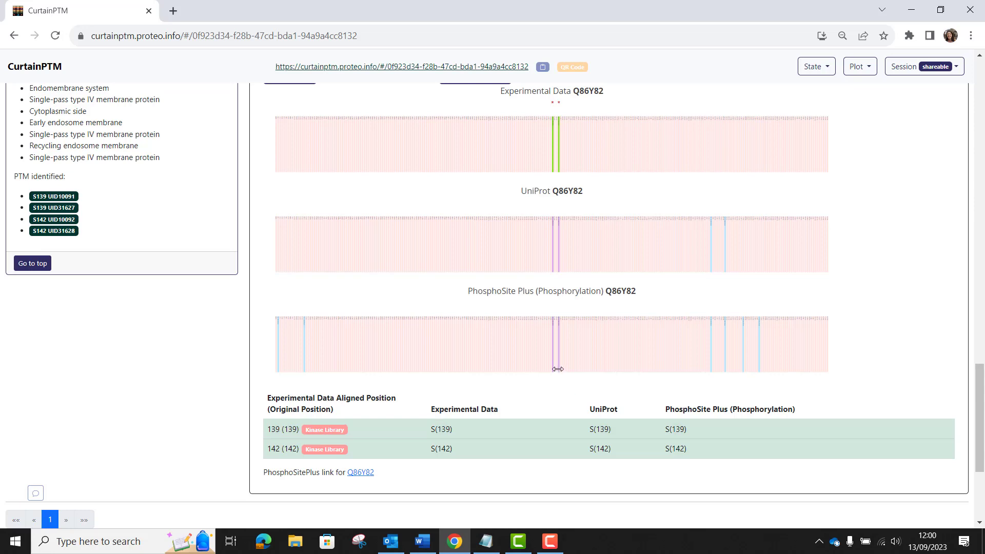
Search for the protein NEDD4L;KIAA0439;NEDL3 by replacing the previous search term and picking the suggestion
{"action": "scroll", "coordinate": [471, 368], "scroll_direction": "up", "scroll_amount": 5}
{"action": "scroll", "coordinate": [471, 369], "scroll_direction": "up", "scroll_amount": 4}
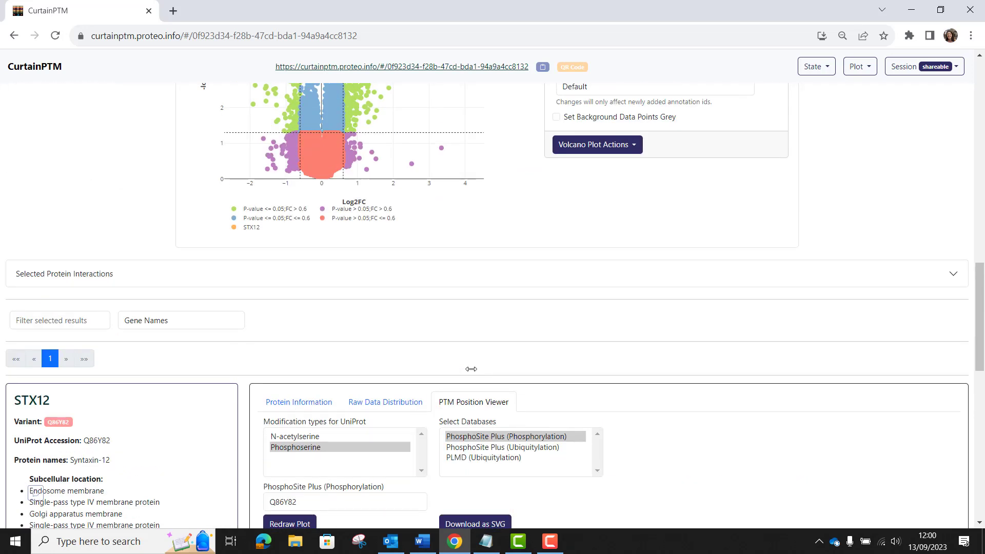
{"action": "scroll", "coordinate": [471, 369], "scroll_direction": "up", "scroll_amount": 6}
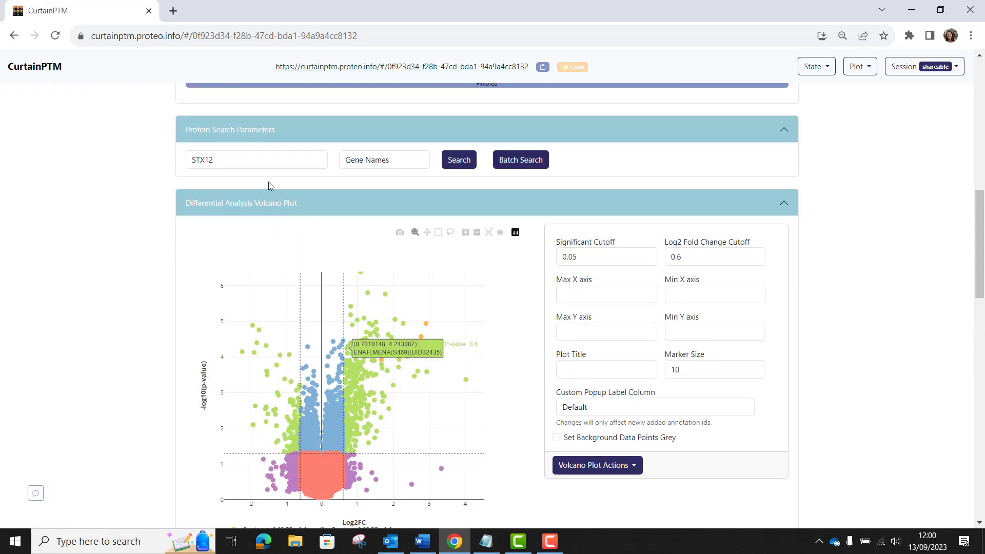
{"action": "left_click", "coordinate": [261, 161]}
{"action": "key", "text": "BackSpace"}
{"action": "key", "text": "BackSpace"}
{"action": "key", "text": "BackSpace"}
{"action": "key", "text": "BackSpace"}
{"action": "key", "text": "BackSpace"}
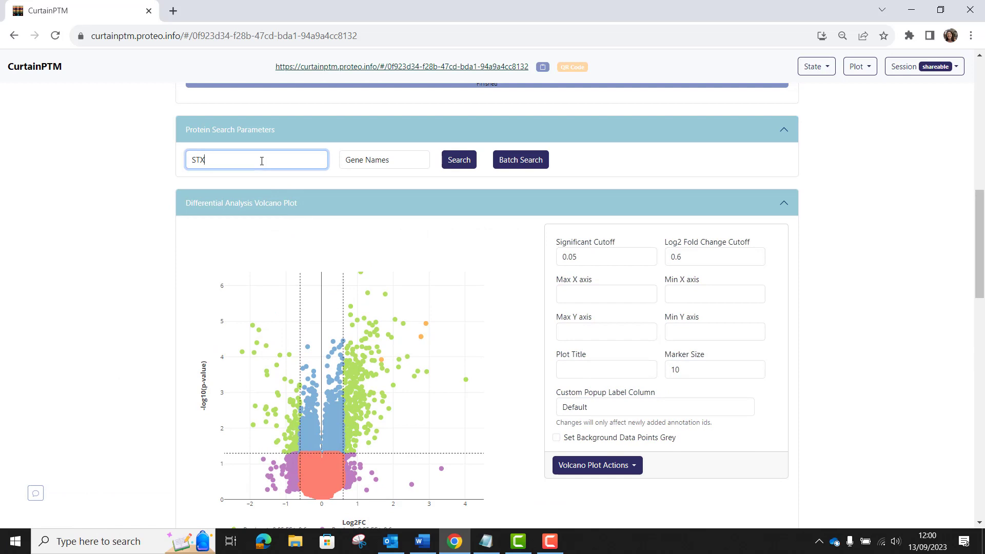
{"action": "type", "text": "nedd"}
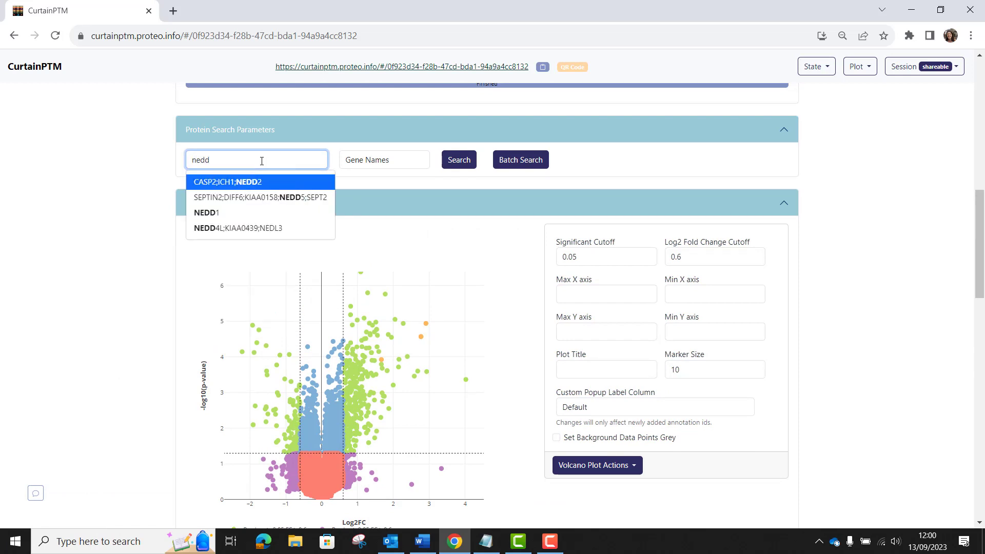
{"action": "left_click", "coordinate": [238, 228]}
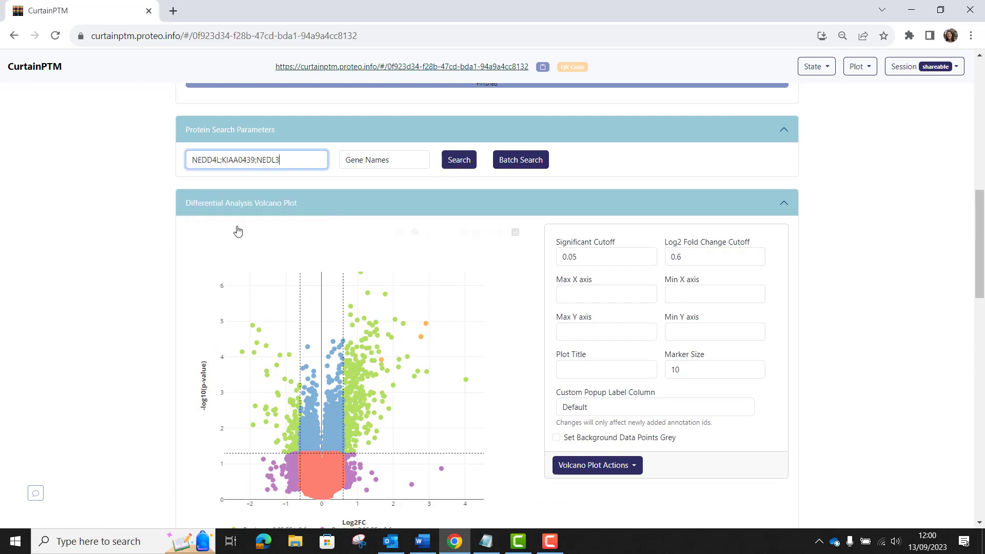
{"action": "scroll", "coordinate": [314, 238], "scroll_direction": "up", "scroll_amount": 1}
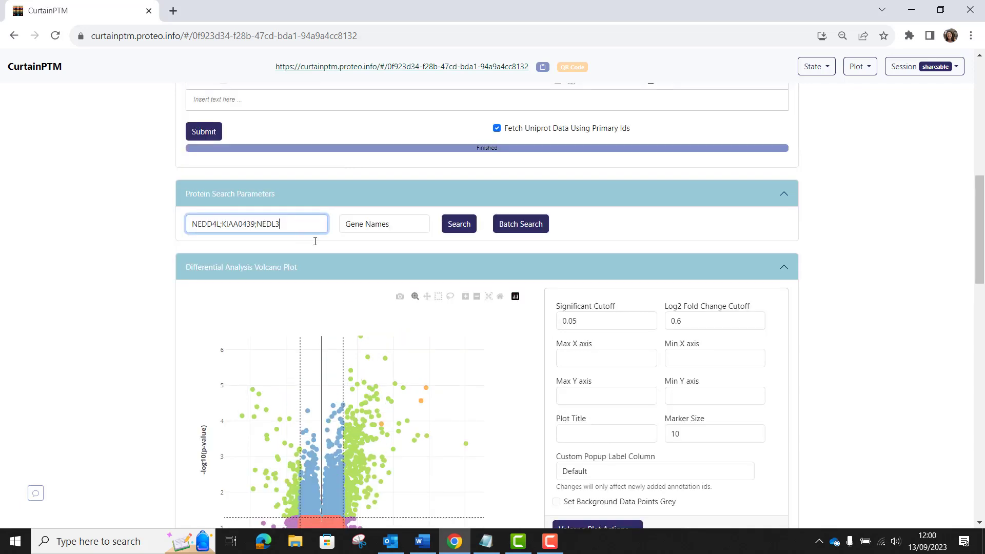
{"action": "left_click", "coordinate": [460, 229]}
Open the PTM Position Viewer for NEDD4L and zoom into the region around the modified serines
{"action": "scroll", "coordinate": [450, 282], "scroll_direction": "down", "scroll_amount": 9}
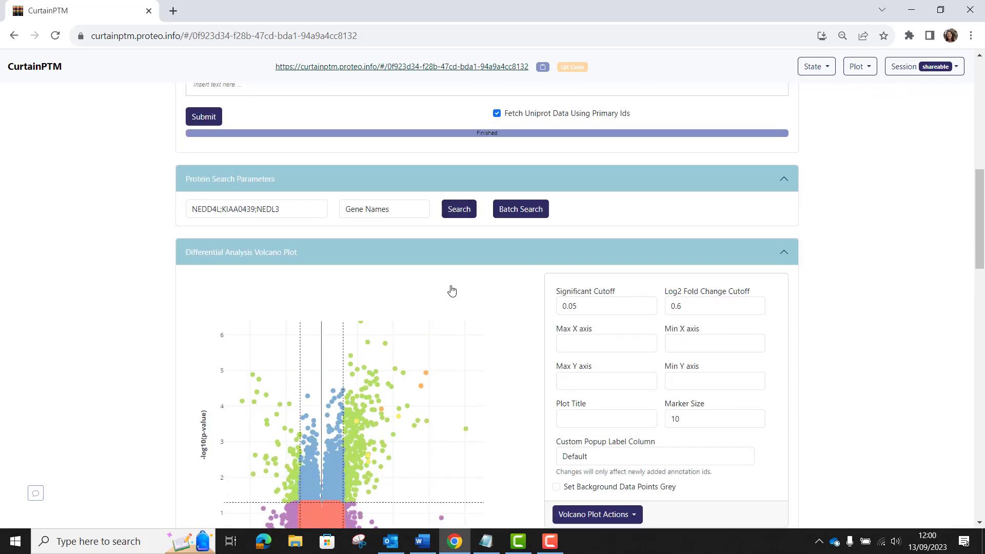
{"action": "scroll", "coordinate": [451, 285], "scroll_direction": "down", "scroll_amount": 10}
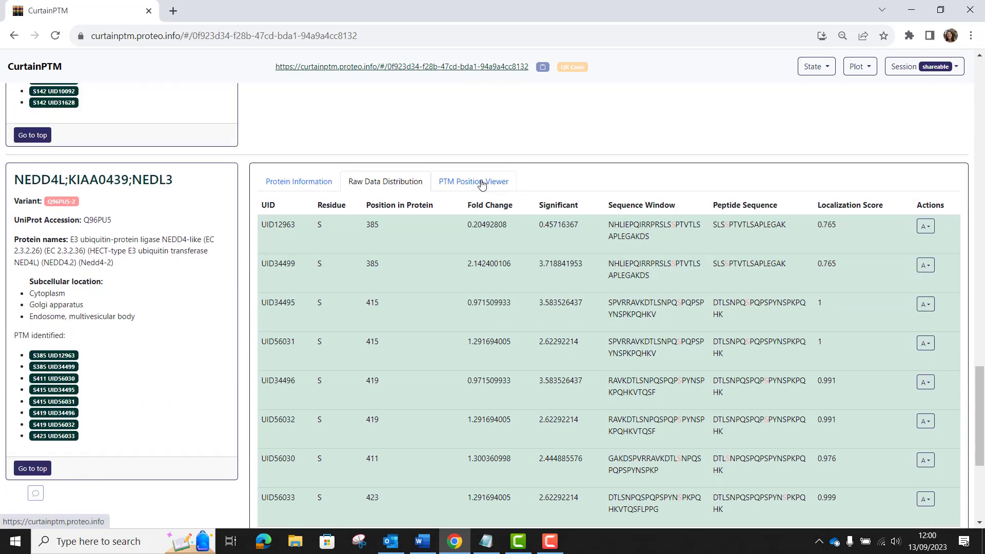
{"action": "left_click", "coordinate": [481, 183]}
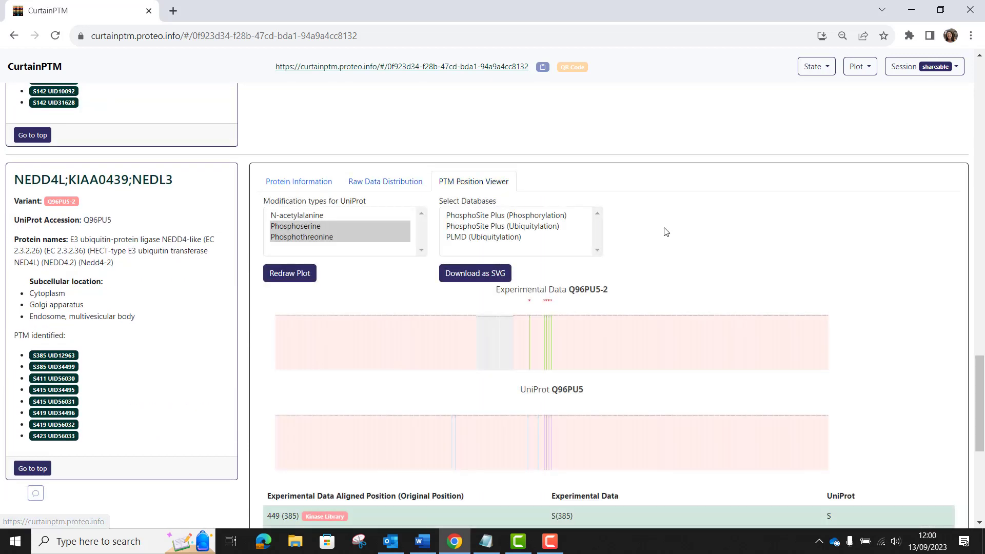
{"action": "scroll", "coordinate": [665, 232], "scroll_direction": "down", "scroll_amount": 3}
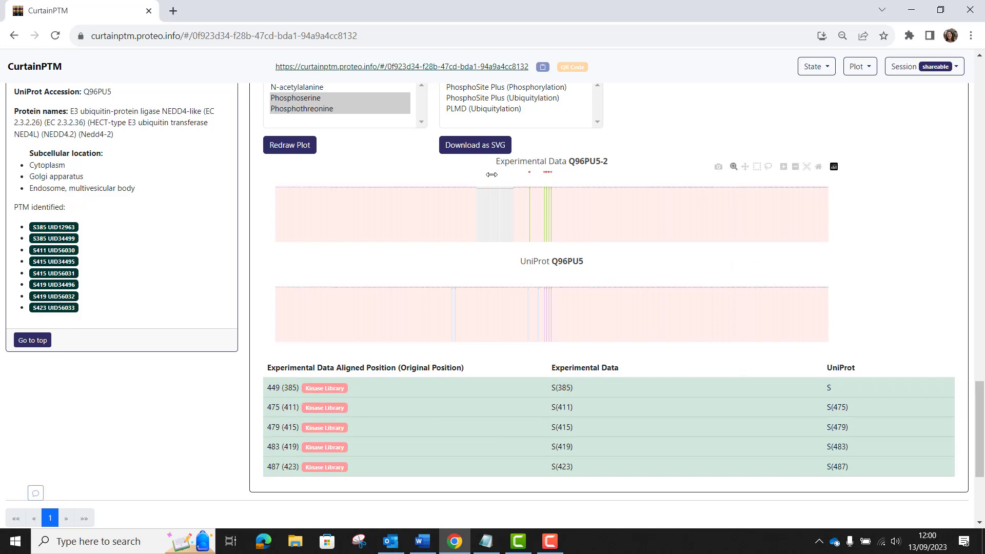
{"action": "left_click_drag", "start_coordinate": [488, 174], "coordinate": [585, 224]}
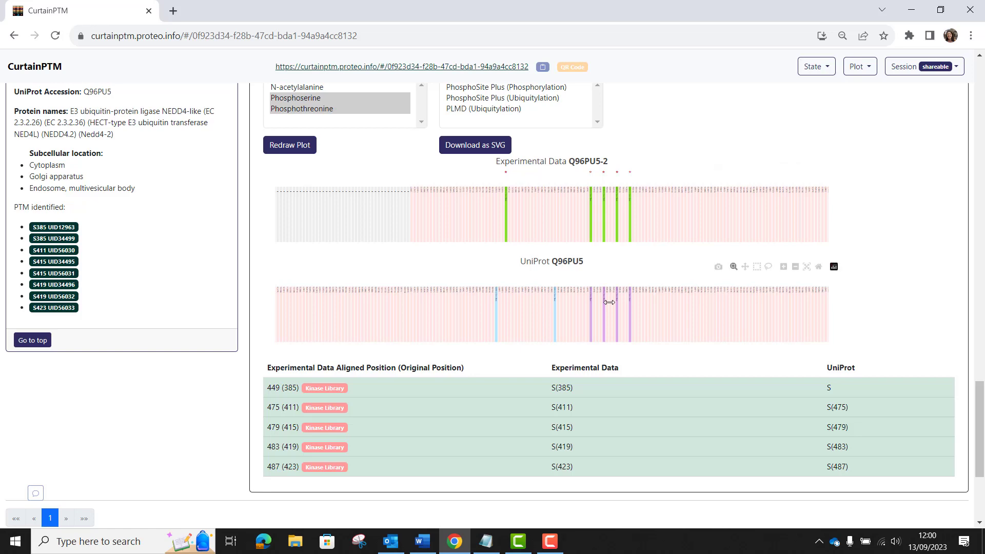
Clear the selections from the volcano plot and redraw the plot
{"action": "scroll", "coordinate": [608, 302], "scroll_direction": "up", "scroll_amount": 15}
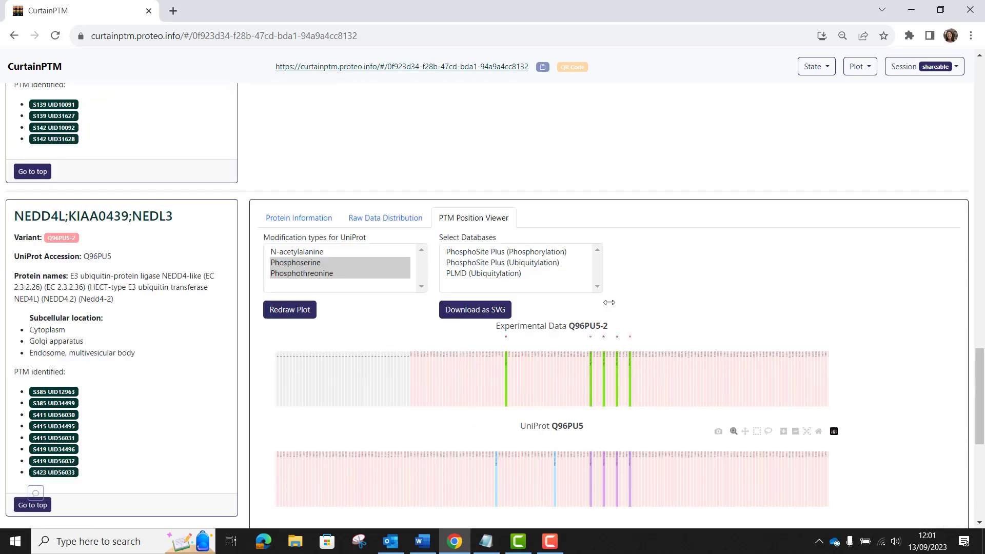
{"action": "scroll", "coordinate": [609, 302], "scroll_direction": "down", "scroll_amount": 3}
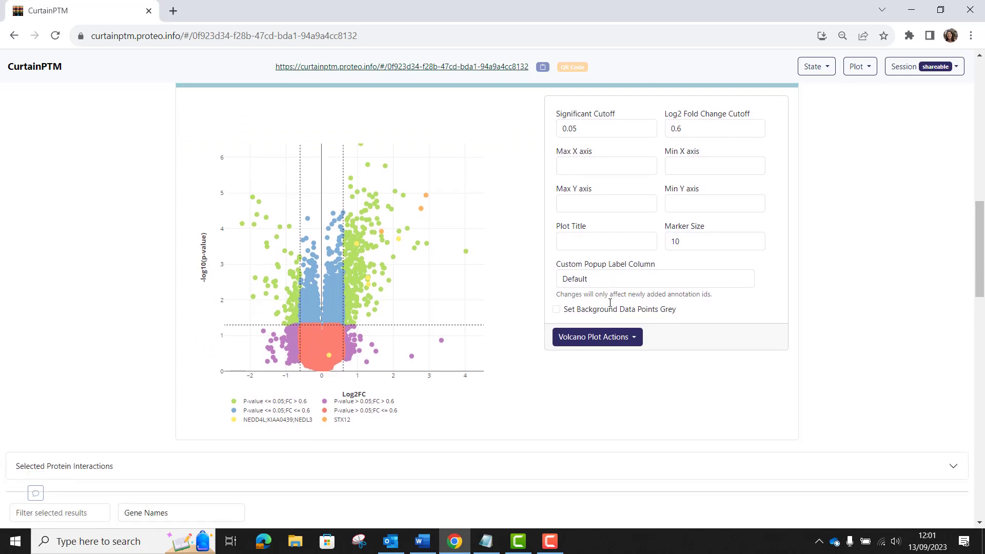
{"action": "left_click", "coordinate": [628, 342]}
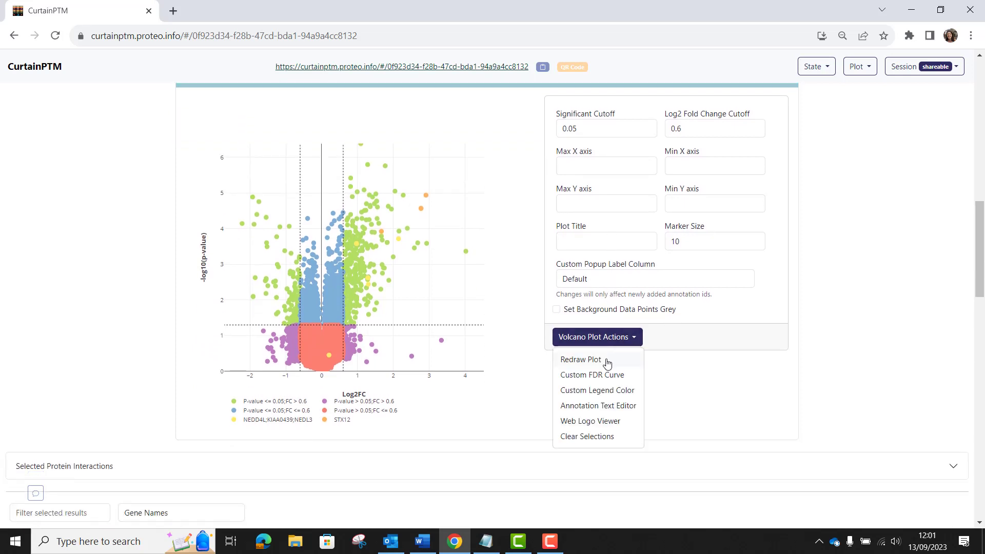
{"action": "left_click", "coordinate": [590, 437]}
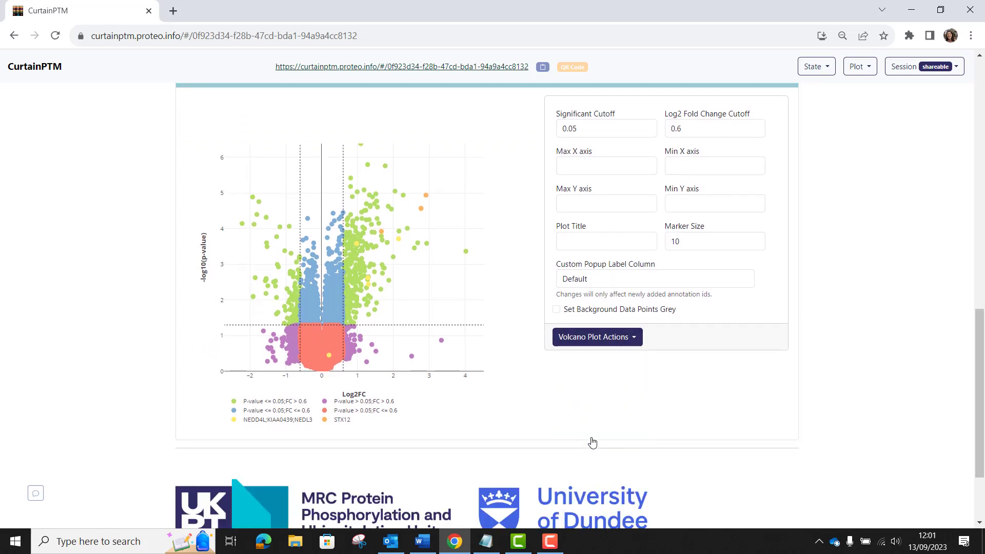
{"action": "left_click", "coordinate": [635, 339]}
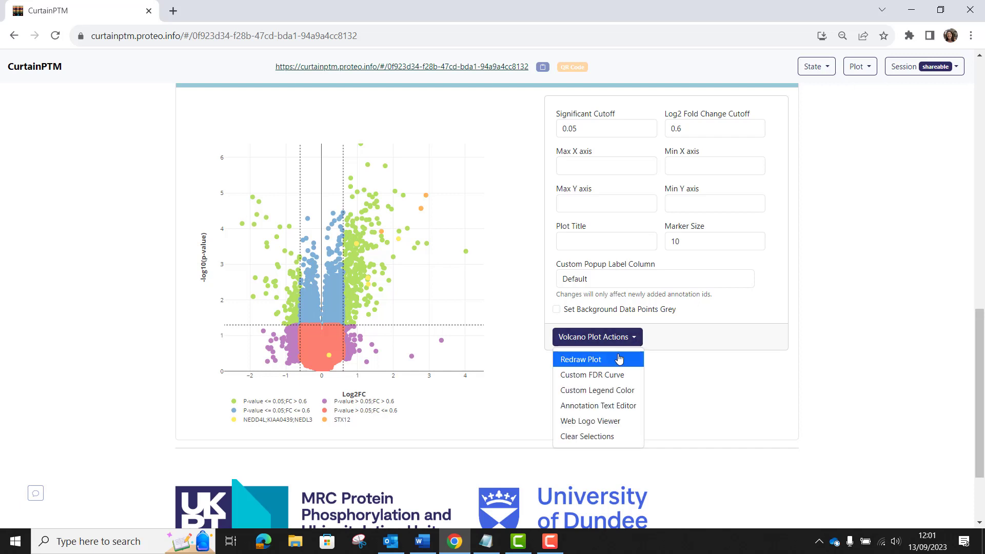
{"action": "left_click", "coordinate": [619, 360]}
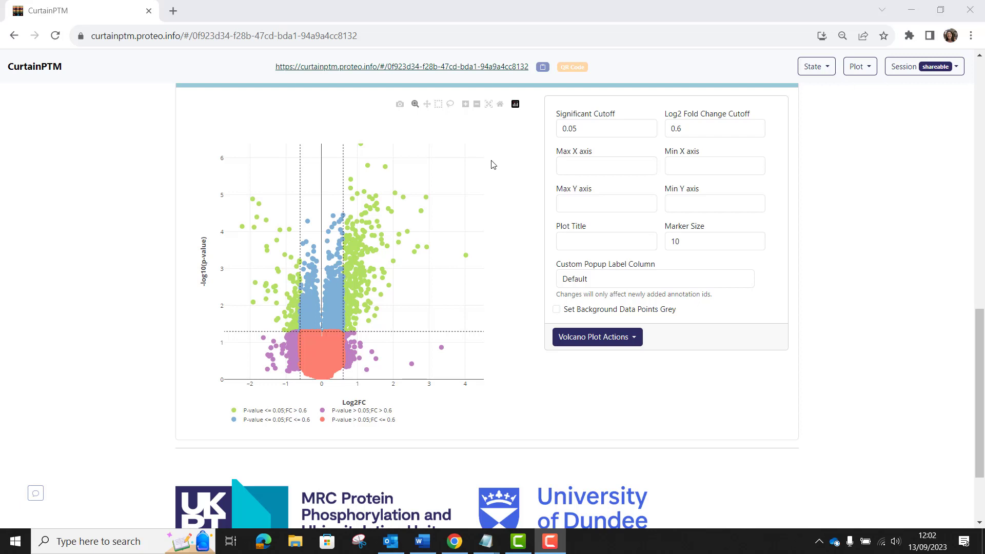
Open the protein batch search and paste a list of UID primary identifiers into it
{"action": "scroll", "coordinate": [491, 164], "scroll_direction": "up", "scroll_amount": 3}
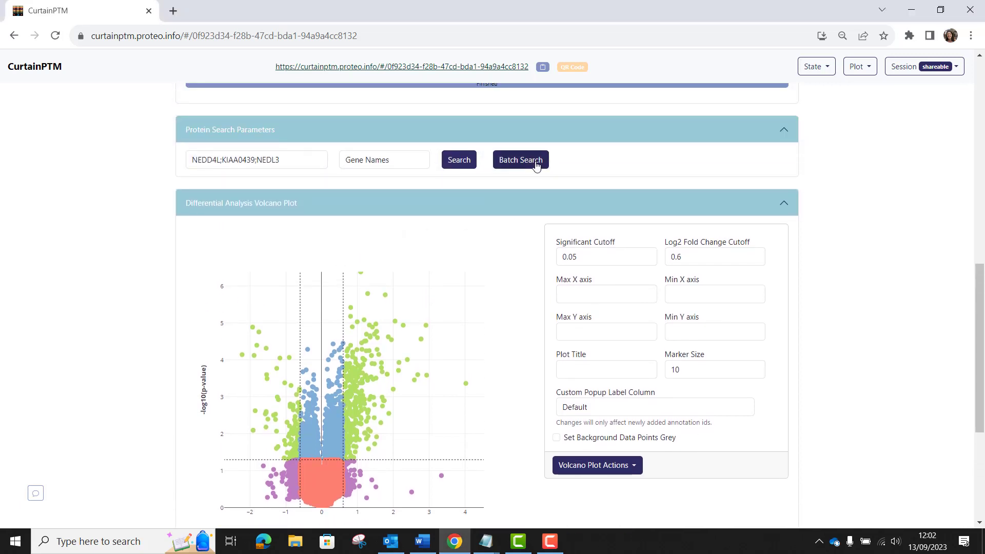
{"action": "left_click", "coordinate": [519, 161]}
{"action": "left_click", "coordinate": [536, 163]}
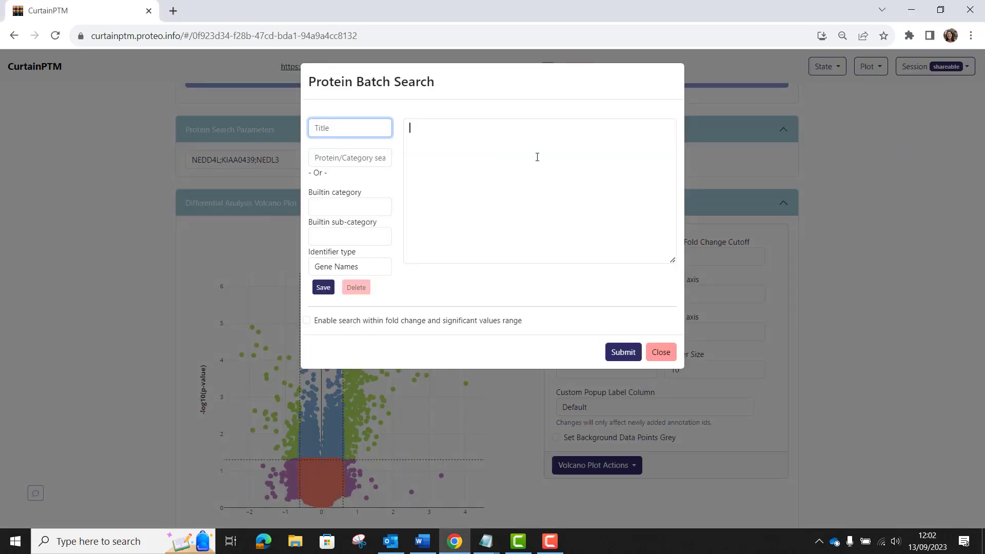
{"action": "right_click", "coordinate": [537, 157]}
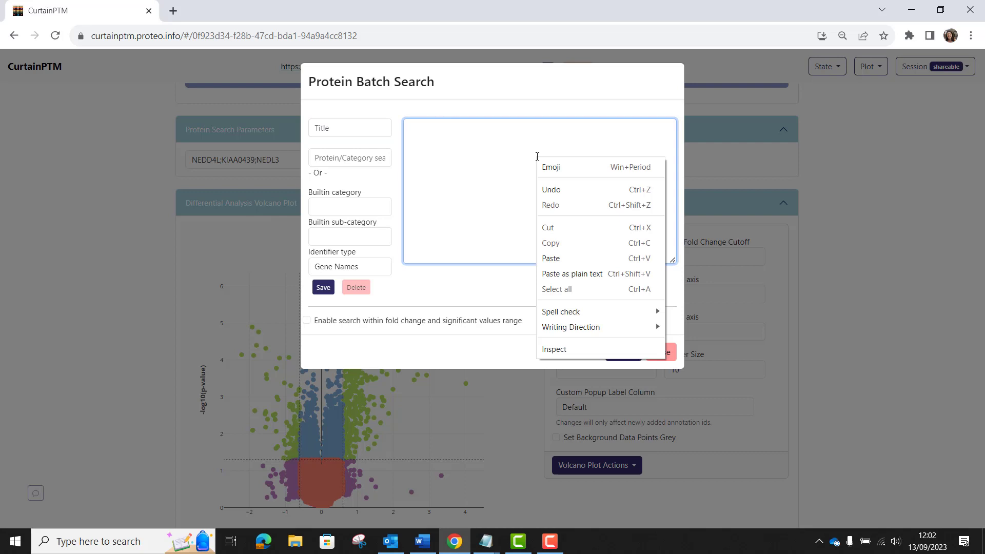
{"action": "left_click", "coordinate": [550, 258]}
{"action": "scroll", "coordinate": [523, 219], "scroll_direction": "up", "scroll_amount": 2}
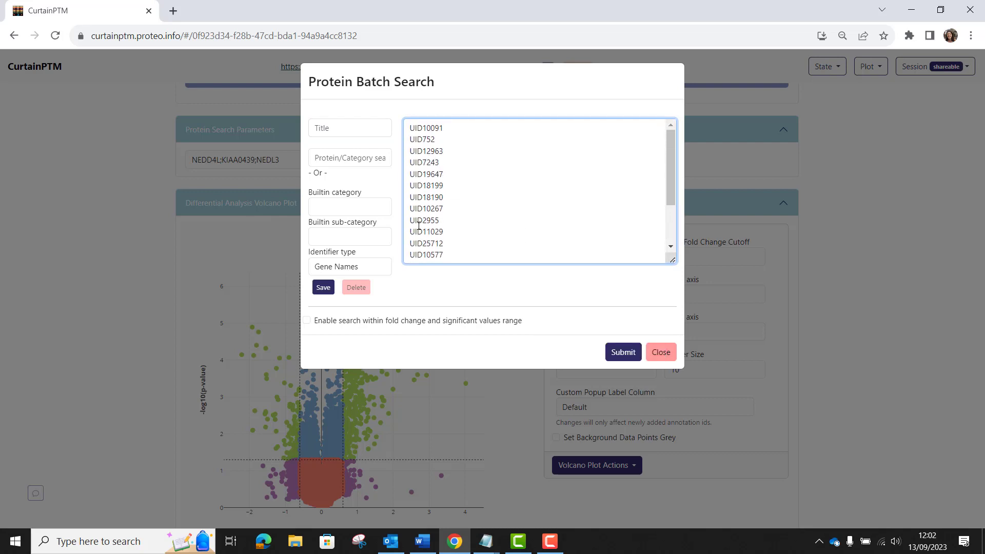
Submit the batch search titled SGK3 Substrates with Primary IDs as the identifier type
{"action": "left_click", "coordinate": [344, 129]}
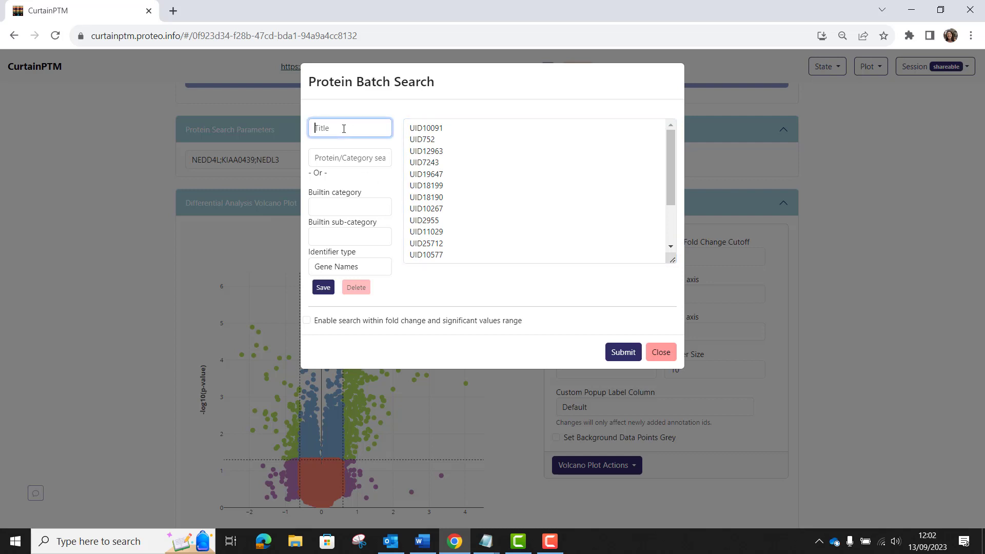
{"action": "type", "text": "SGK3 Substrates"}
{"action": "left_click", "coordinate": [321, 266]}
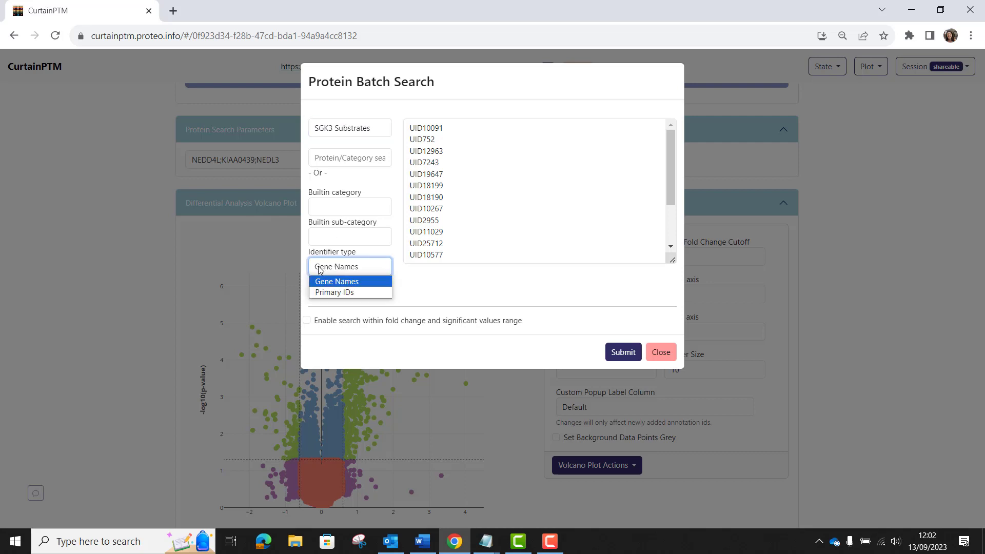
{"action": "left_click", "coordinate": [324, 290]}
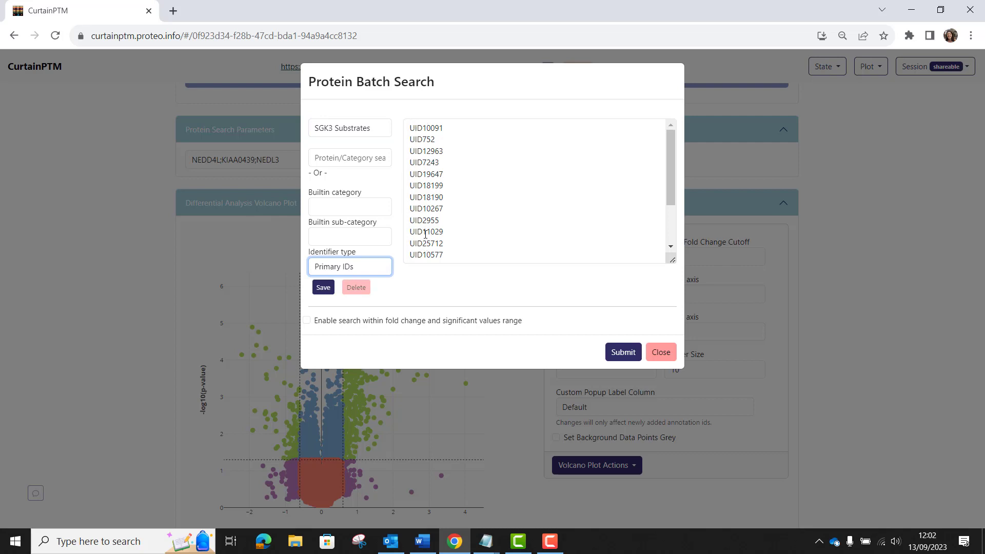
{"action": "left_click", "coordinate": [622, 352]}
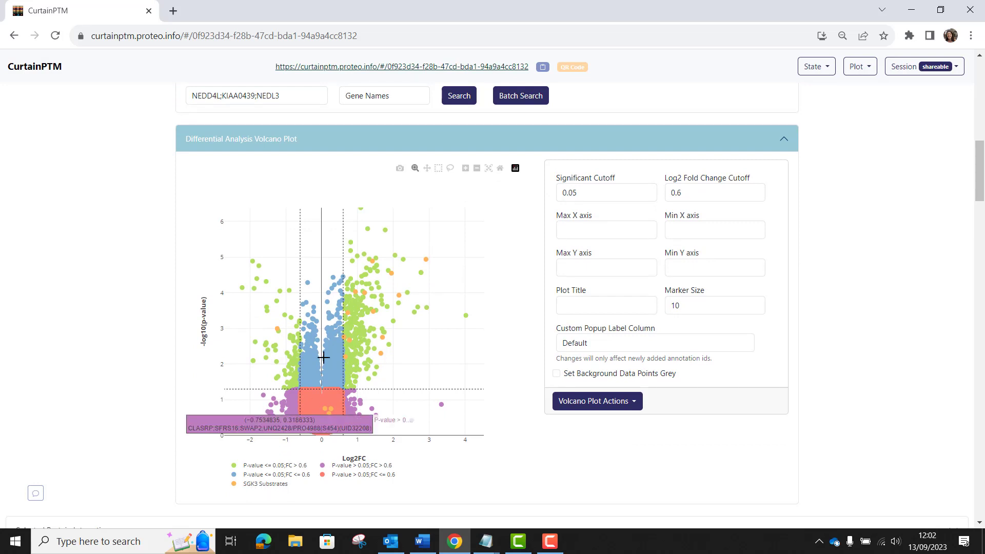
Open the Web Logo viewer for the selected sites and close it
{"action": "left_click", "coordinate": [634, 402]}
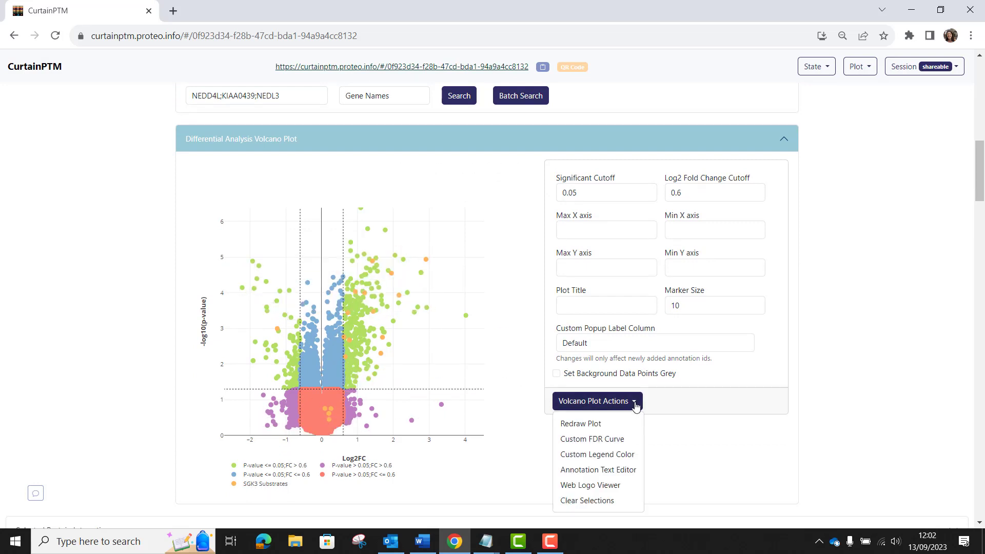
{"action": "left_click", "coordinate": [601, 485]}
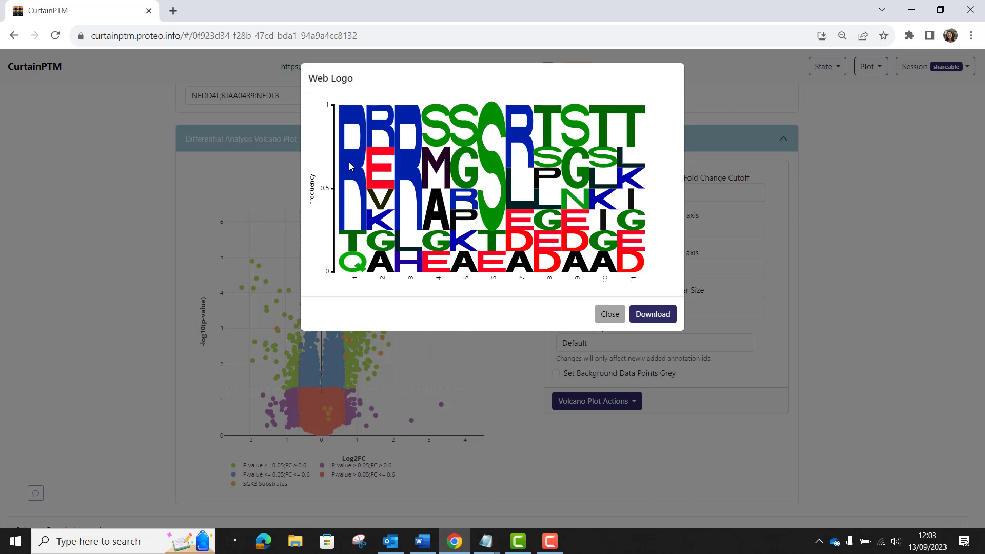
{"action": "left_click", "coordinate": [611, 316]}
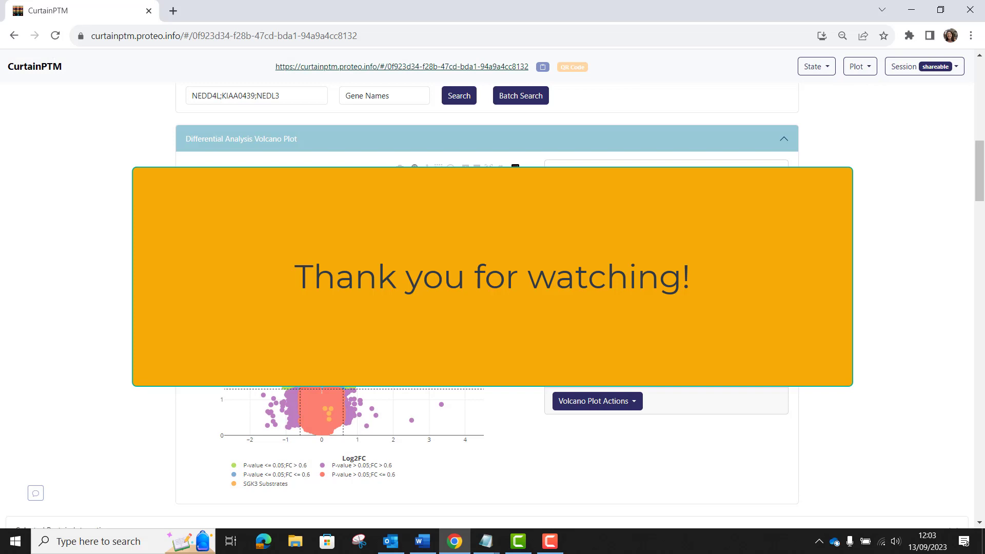